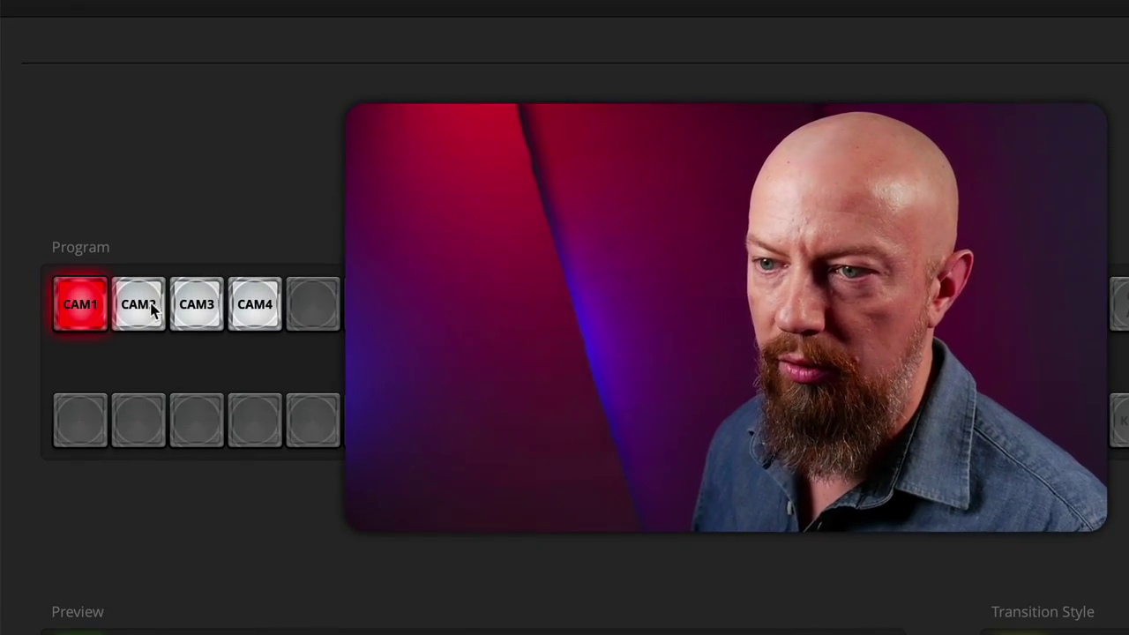
Cut program through CAM2, CAM3 and CAM4, then back to CAM1
click(147, 310)
click(194, 319)
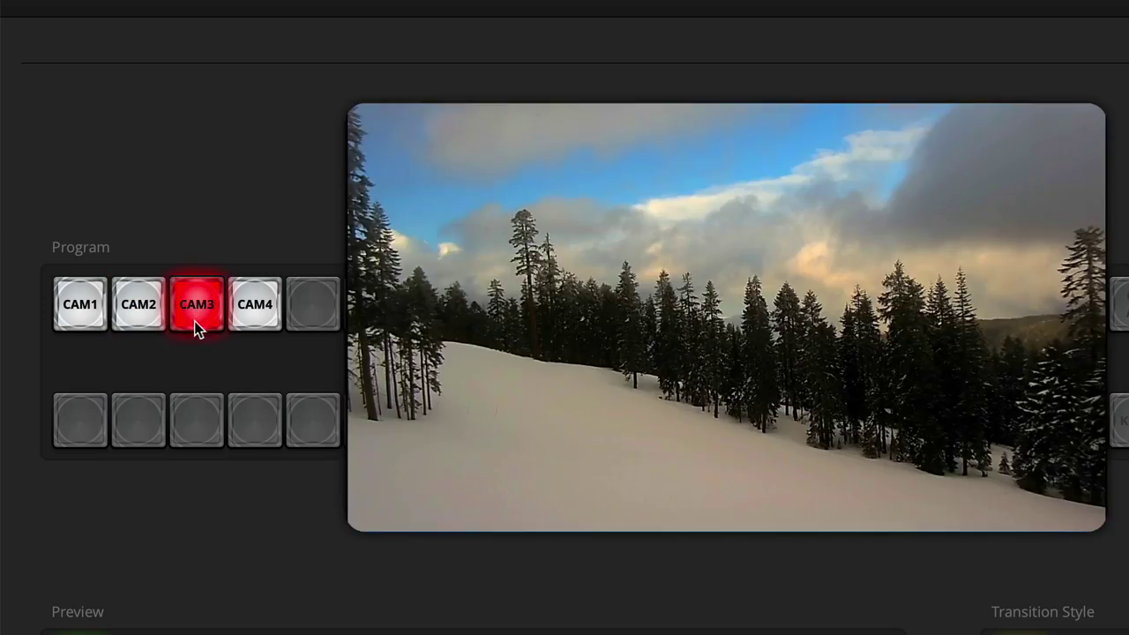
click(252, 315)
click(88, 309)
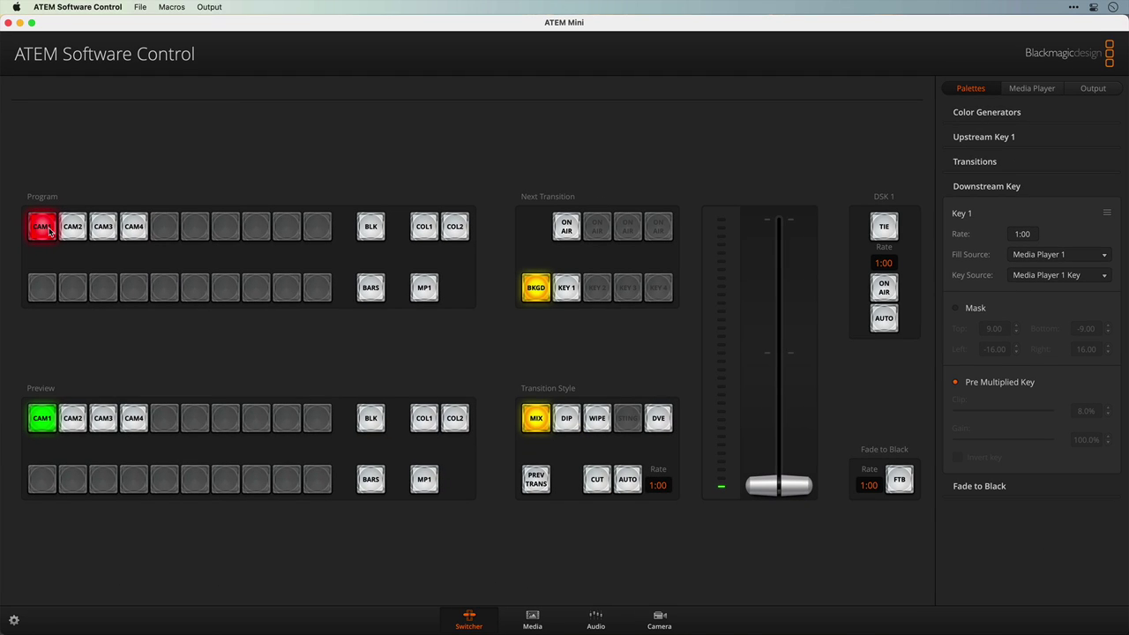
Select the lower-third files AmT 002 LT01–LT04.png and preview the Camera #4 graphic
key(super+Tab)
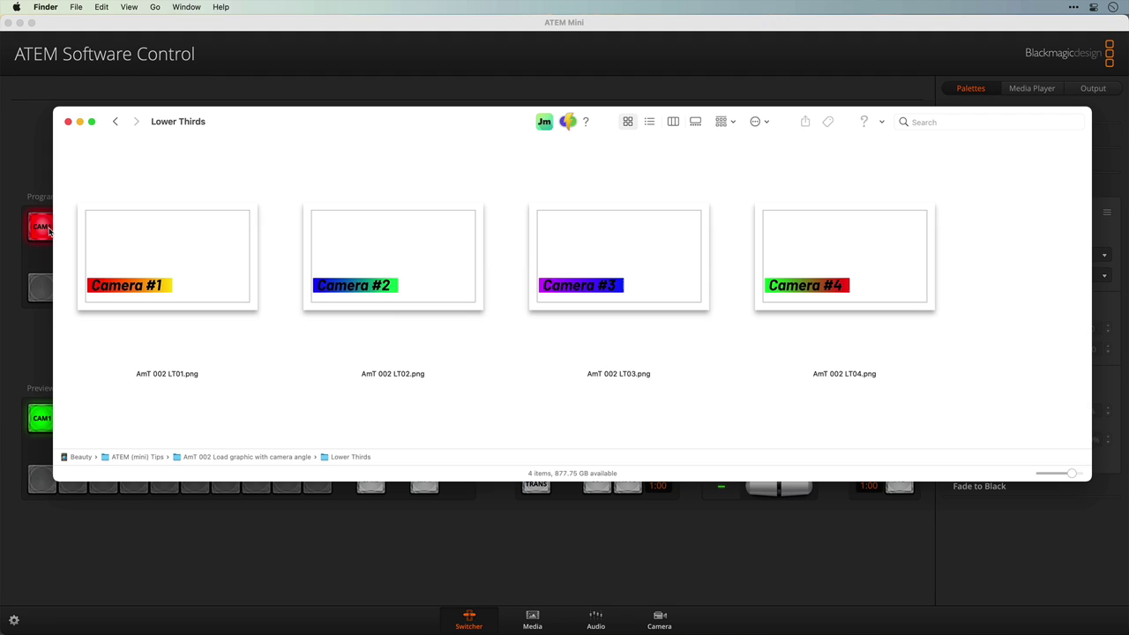
click(189, 280)
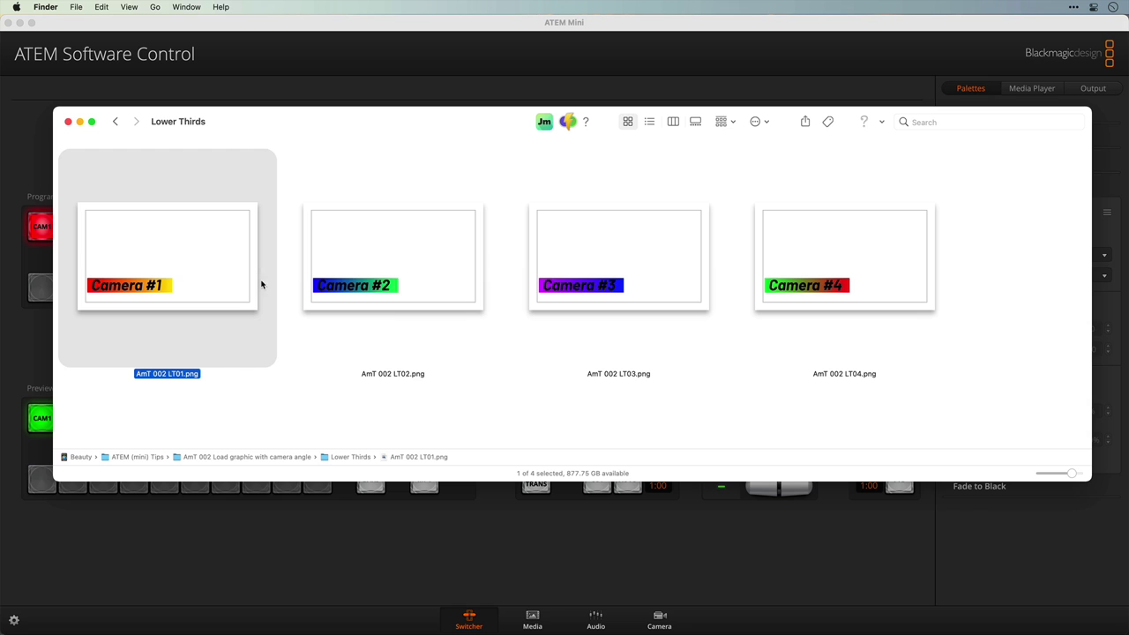
click(315, 275)
click(552, 281)
click(798, 298)
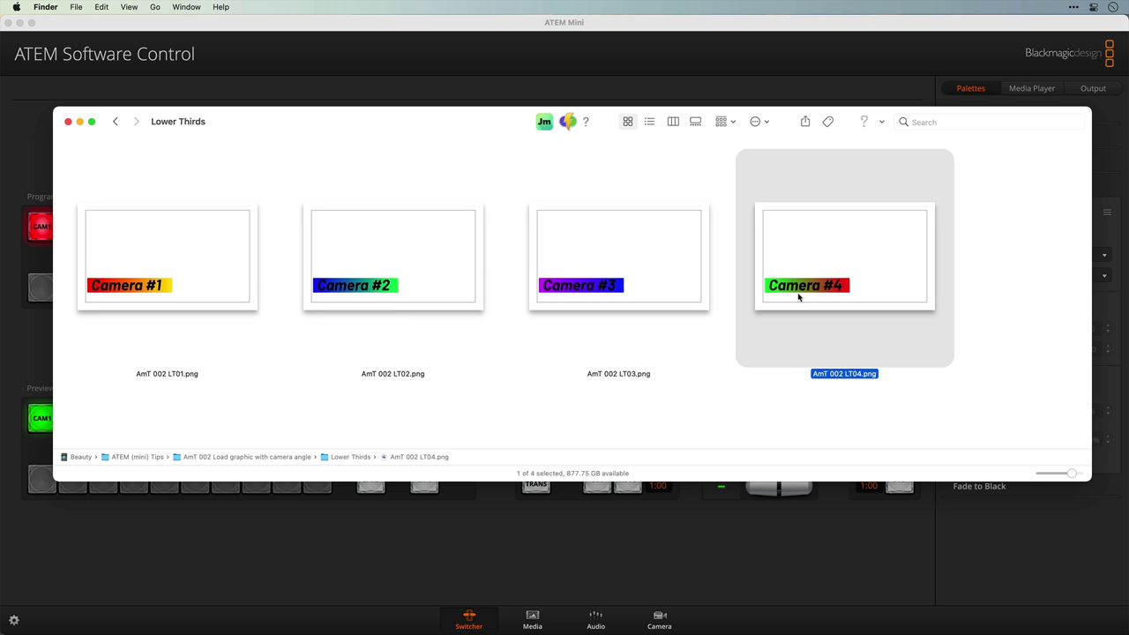
key(space)
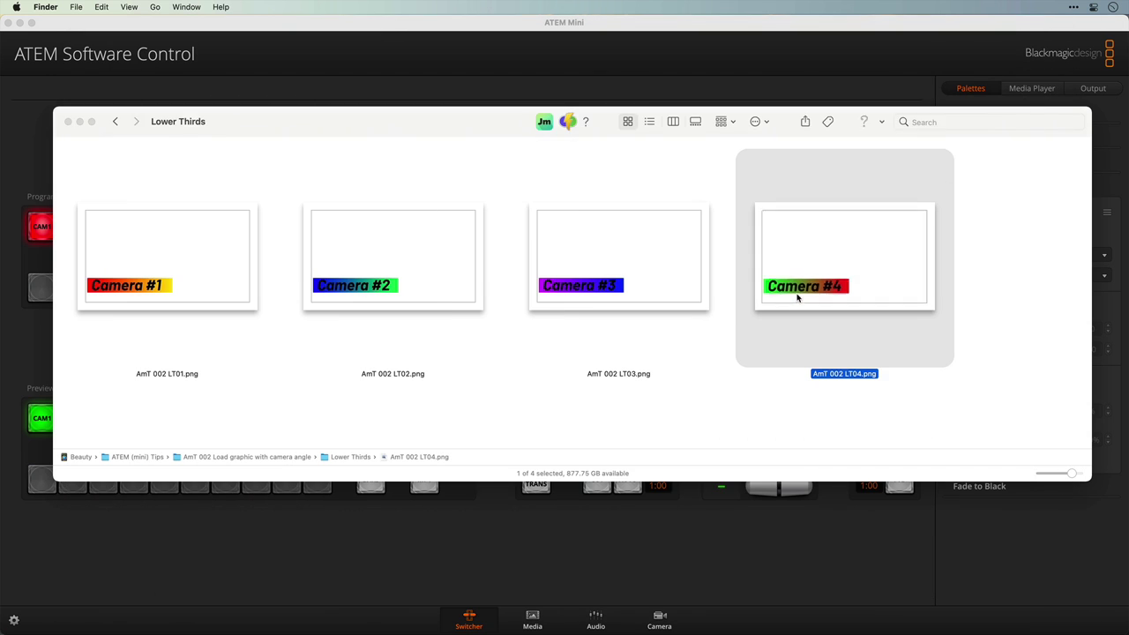
Load AmT 002 LT01–LT04.png from the Local Library into still slots 1 to 4
click(484, 90)
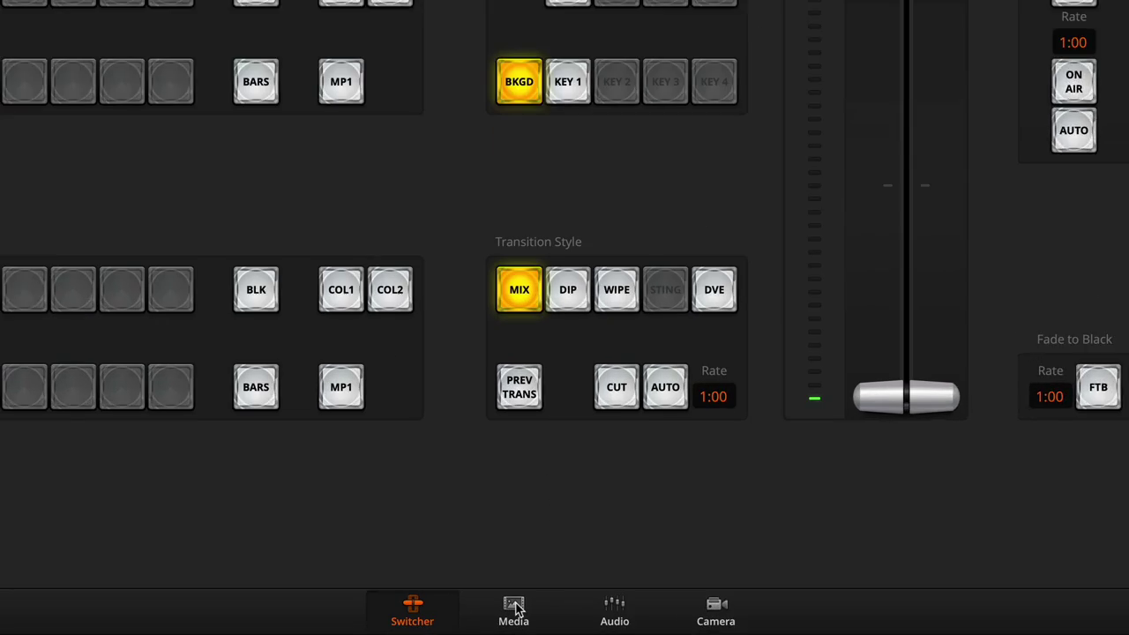
click(532, 619)
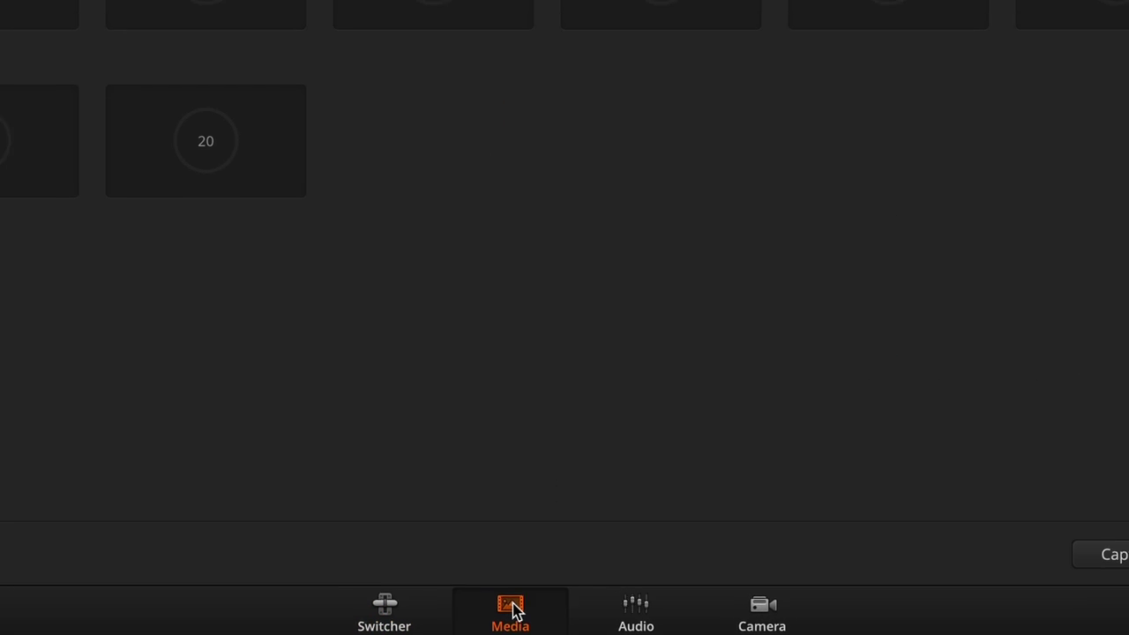
click(100, 389)
drag(100, 388, 394, 152)
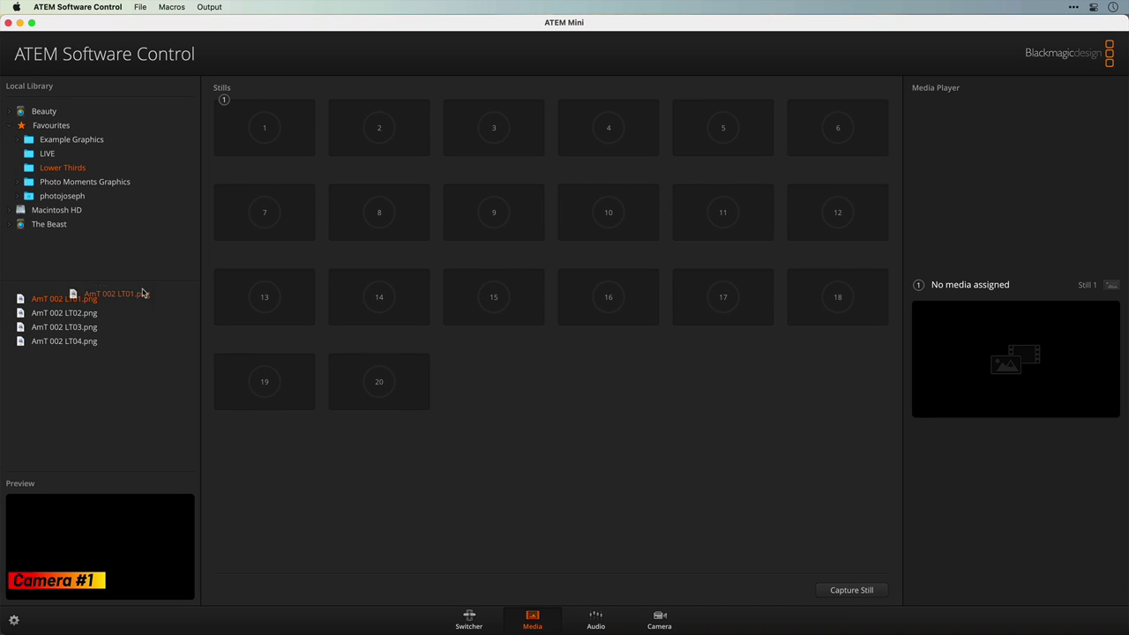
drag(262, 141, 262, 141)
drag(65, 312, 379, 128)
drag(86, 328, 486, 142)
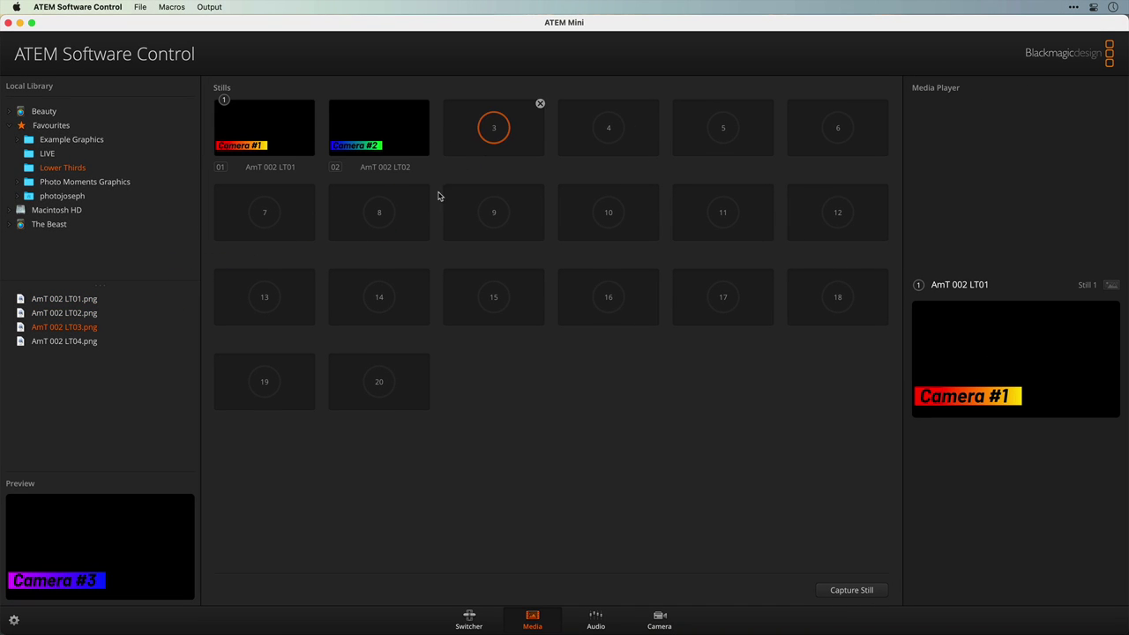
drag(92, 349, 643, 131)
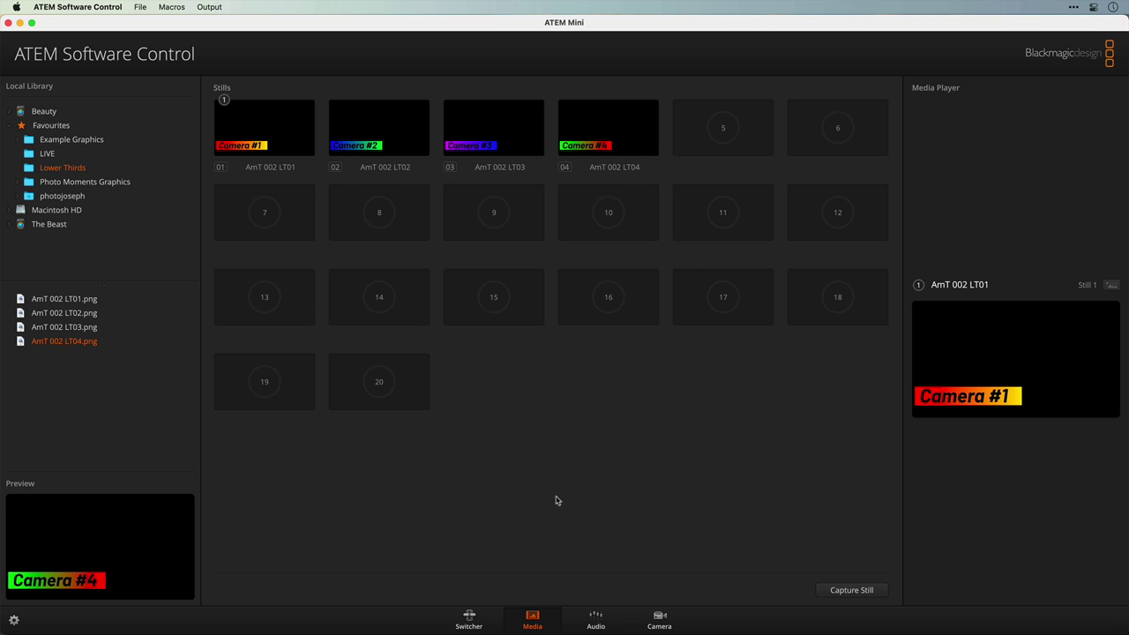
click(469, 617)
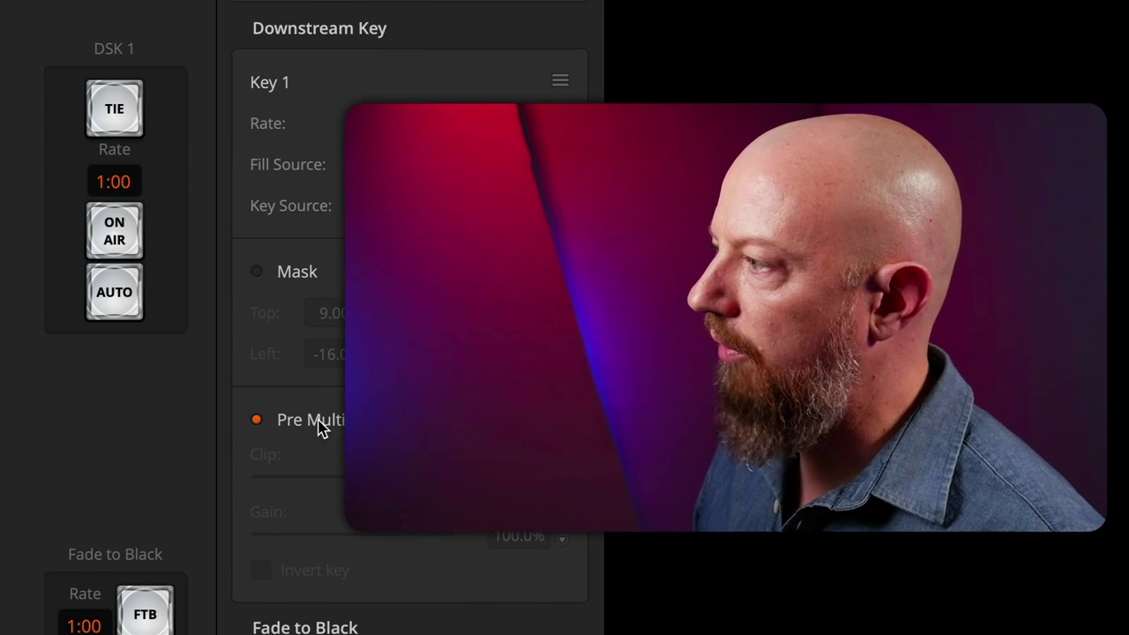
Take DSK 1 on air to overlay the Camera #1 lower third on CAM1
click(139, 236)
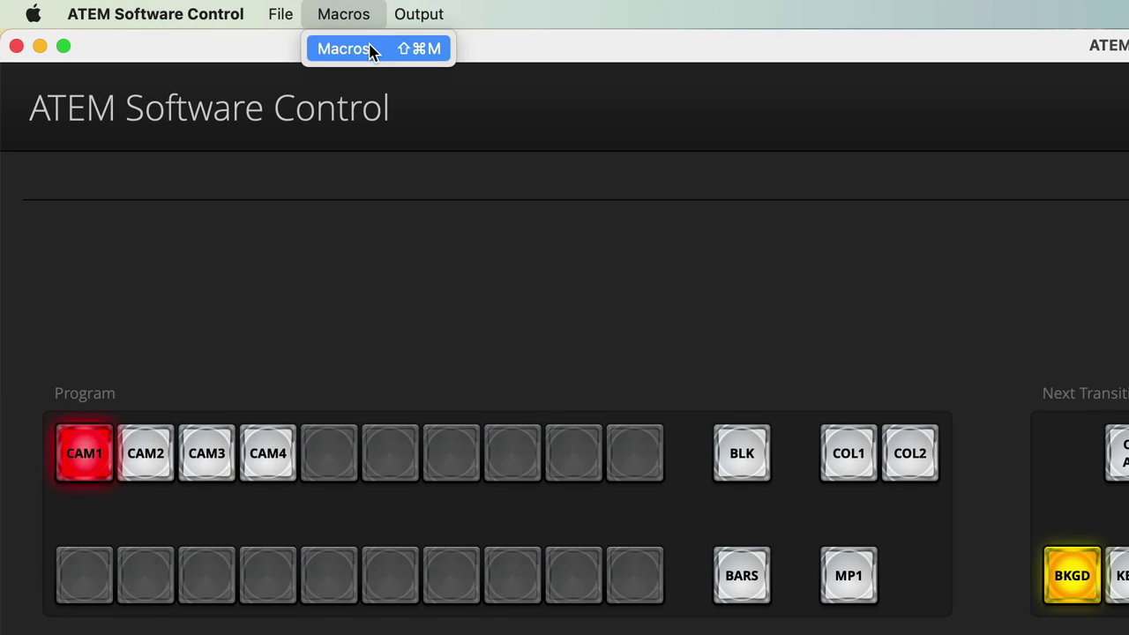
Create a new macro named CAM 1 +LT and begin recording it
click(300, 41)
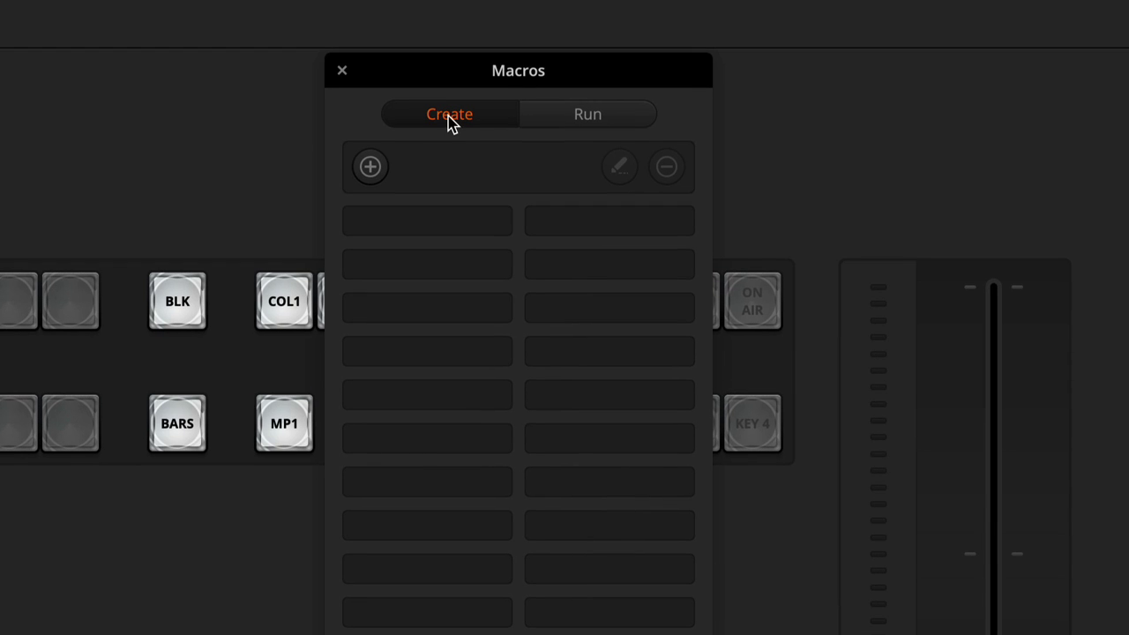
click(371, 167)
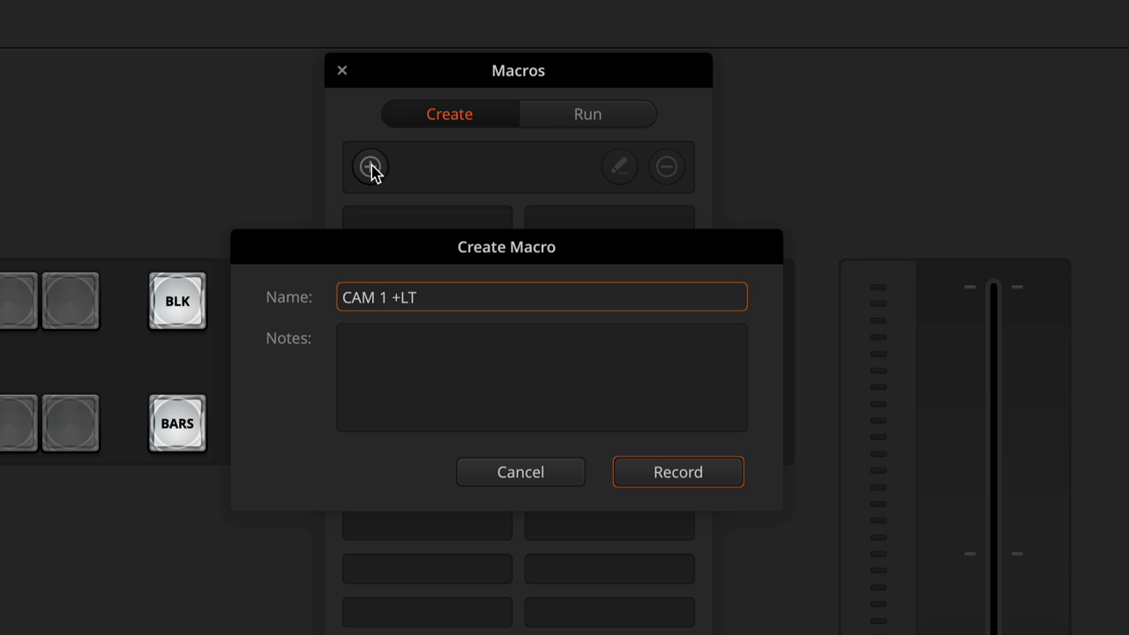
click(655, 469)
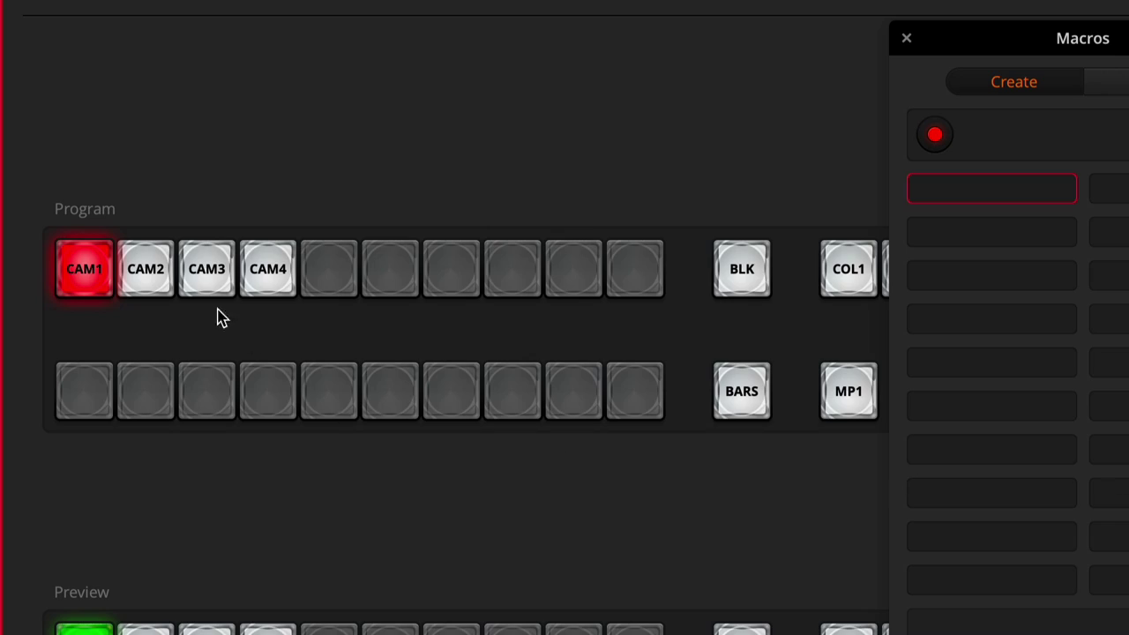
Record a cut from CAM2 to CAM1 and reselect Media Player 1 as DSK fill source
click(165, 281)
click(88, 277)
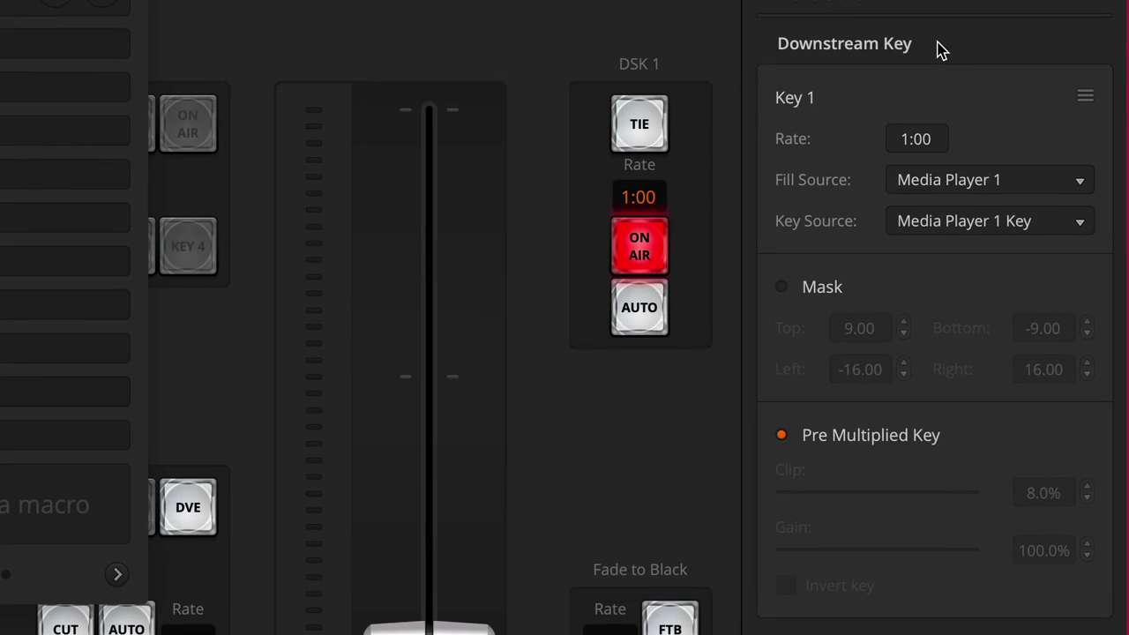
click(1037, 183)
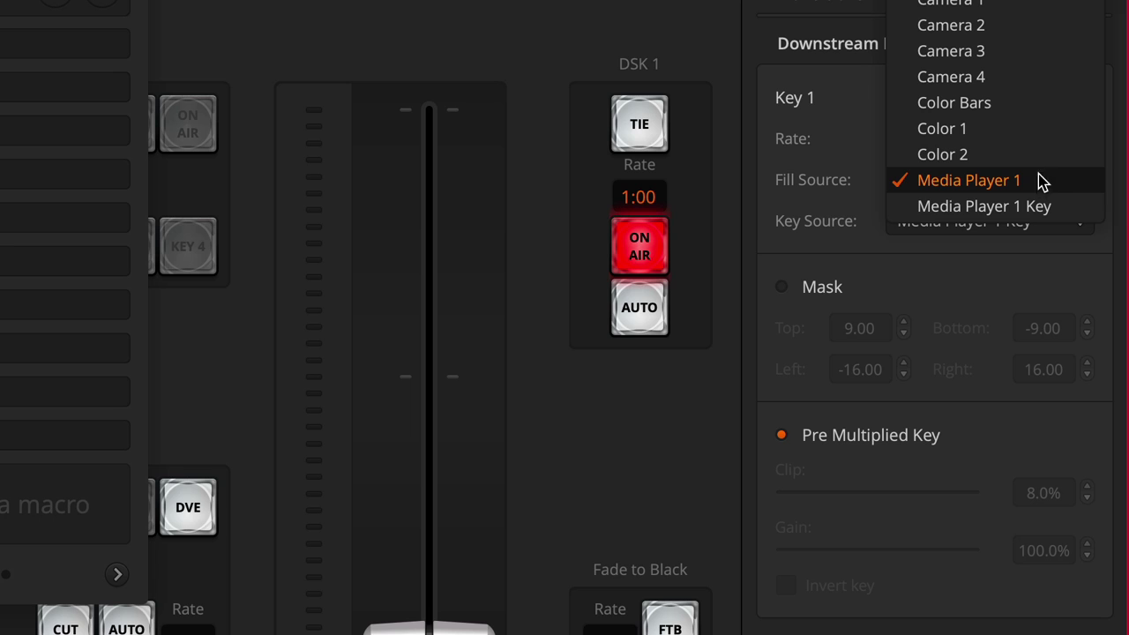
click(1041, 156)
click(1049, 180)
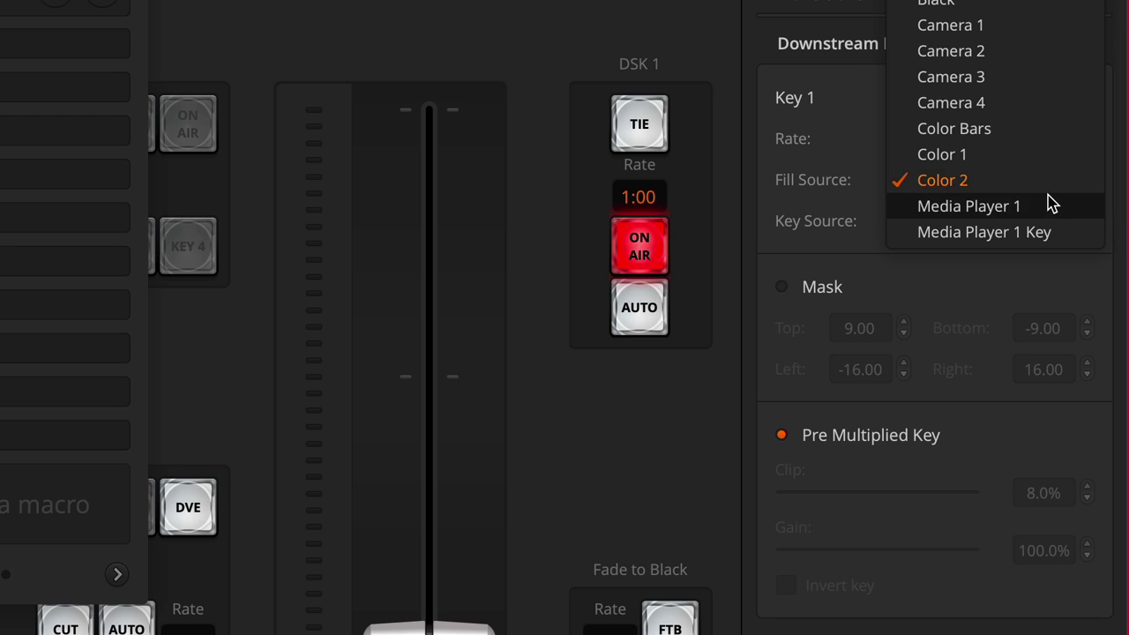
click(1050, 204)
Reselect Media Player 1 Key as key source and toggle Mask and Pre Multiplied Key
click(1055, 221)
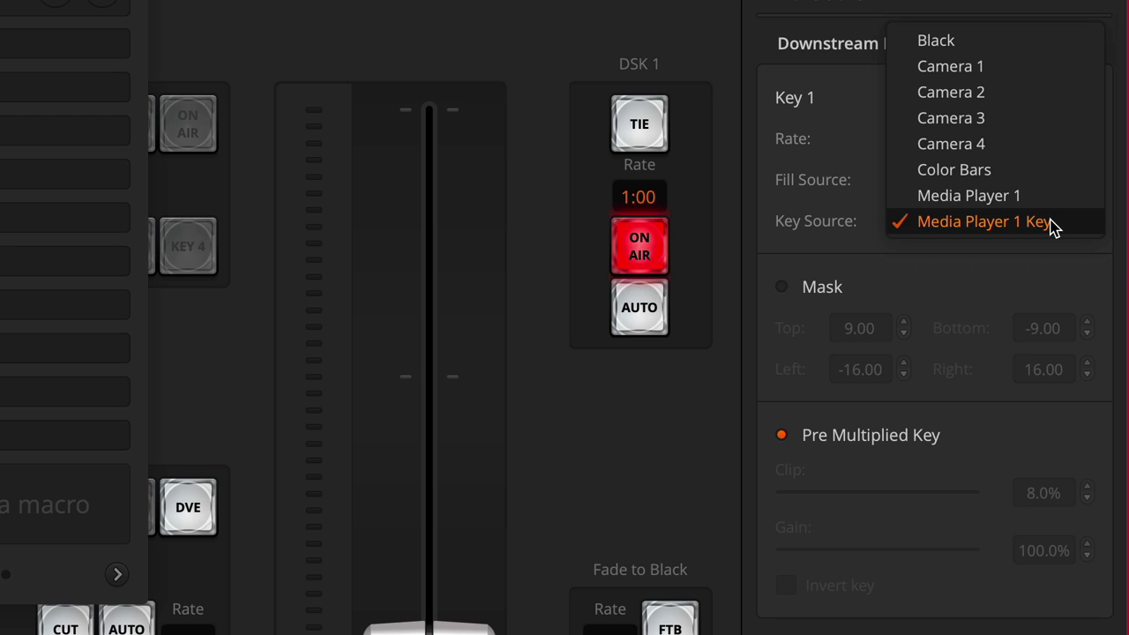
click(1052, 197)
click(1059, 218)
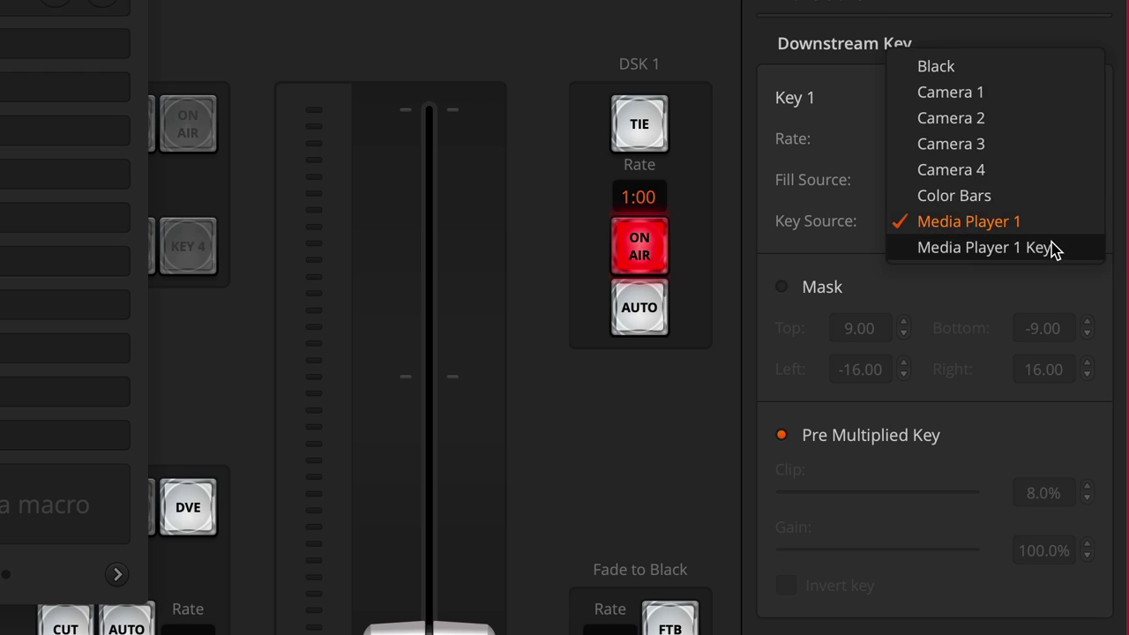
click(1052, 250)
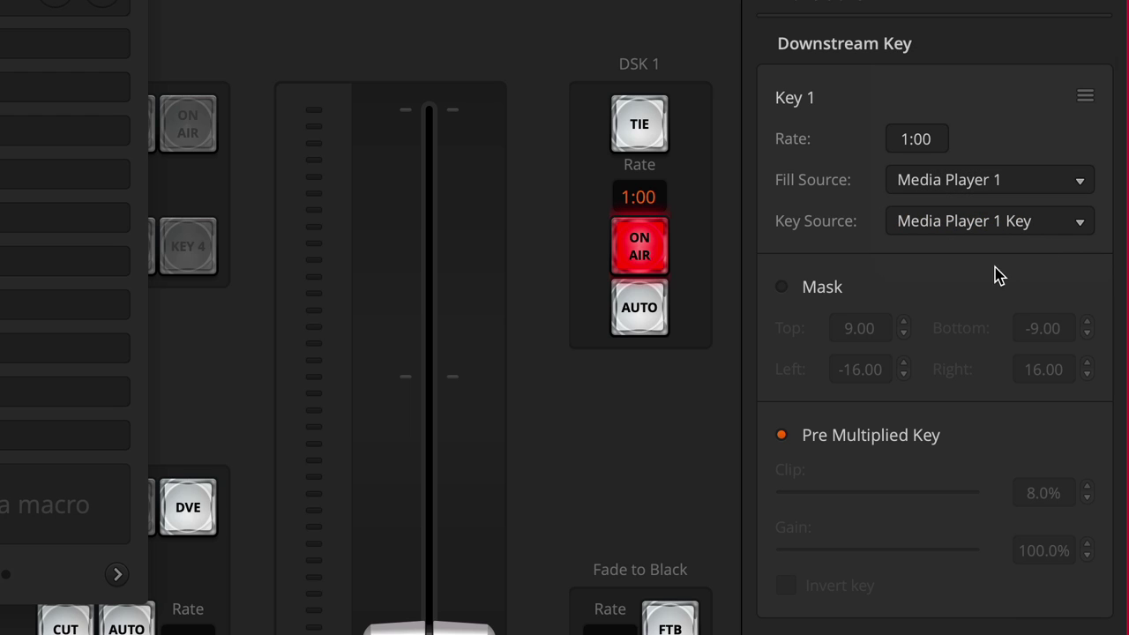
click(812, 289)
click(812, 289)
click(810, 440)
click(810, 440)
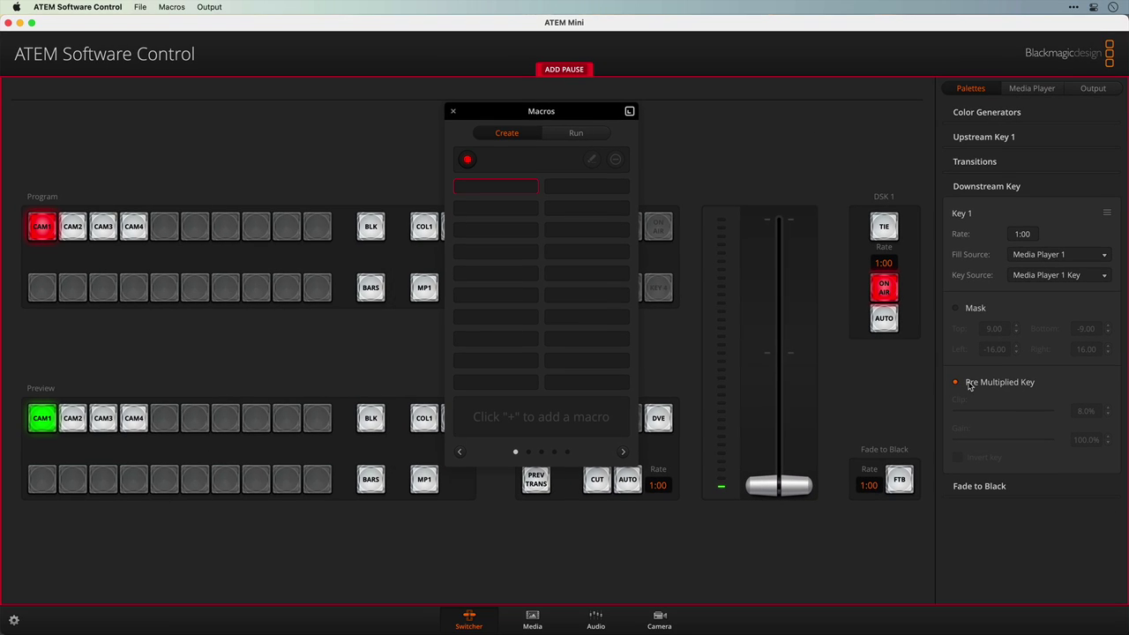
Load Still 1, the Camera #1 lower third, into the Media Player
click(533, 621)
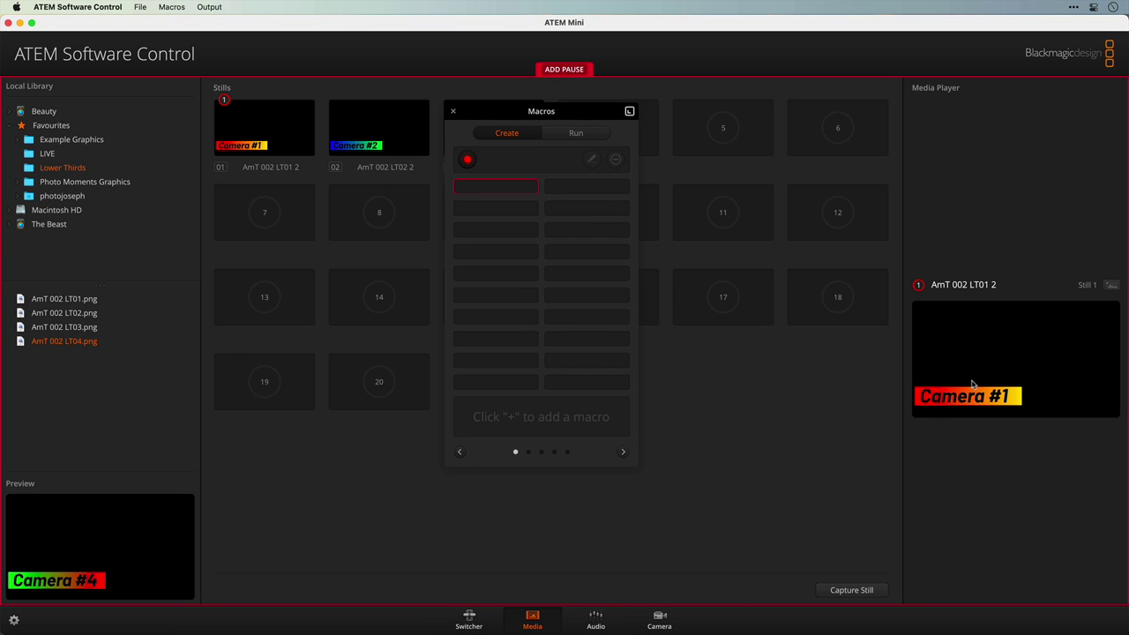
drag(266, 132, 985, 368)
click(470, 620)
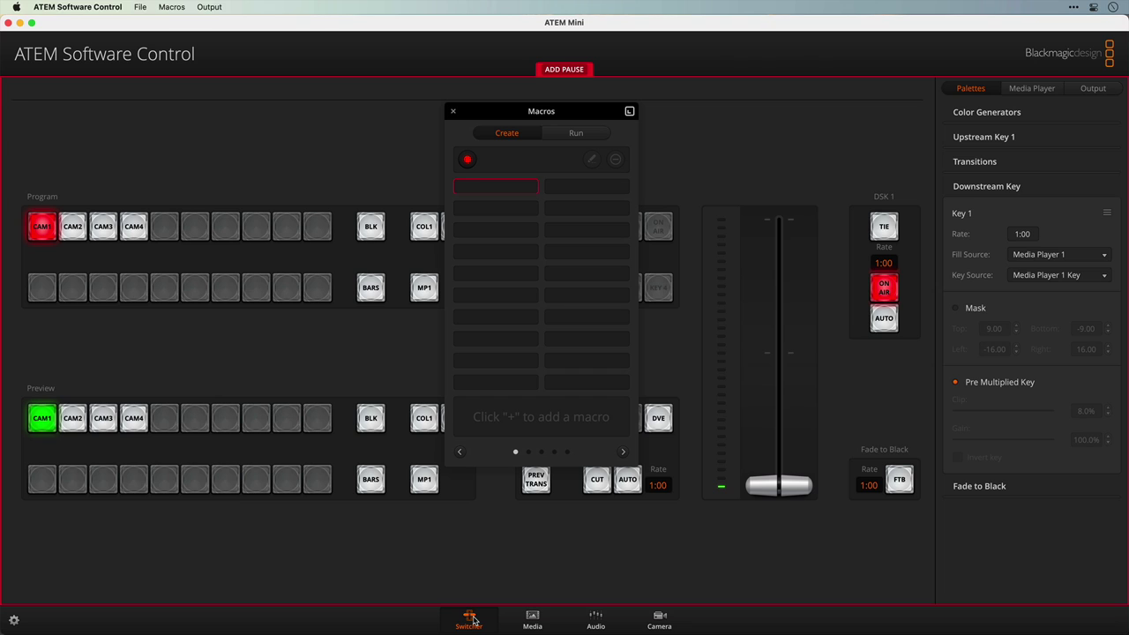
Toggle DSK 1 ON AIR off and on, then stop recording the macro
click(886, 287)
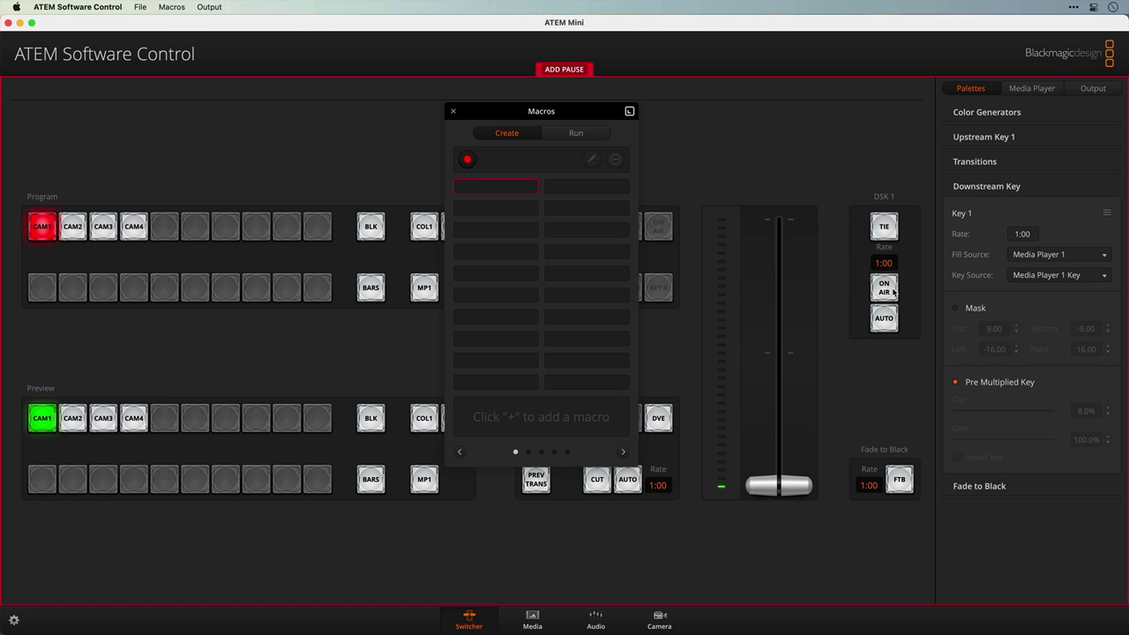
click(893, 291)
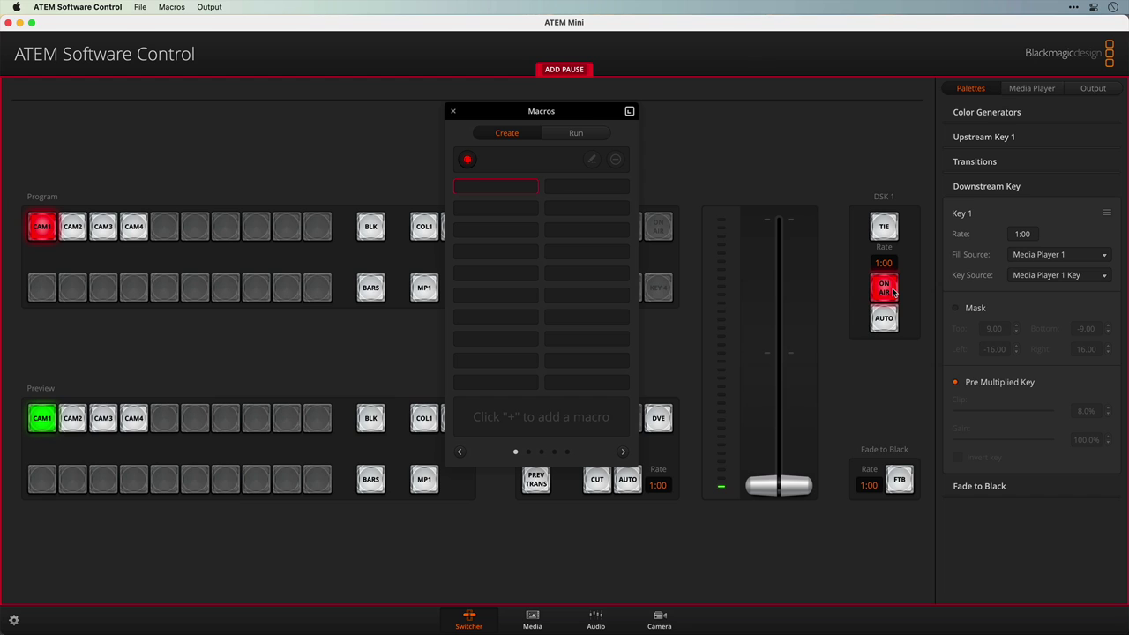
click(467, 160)
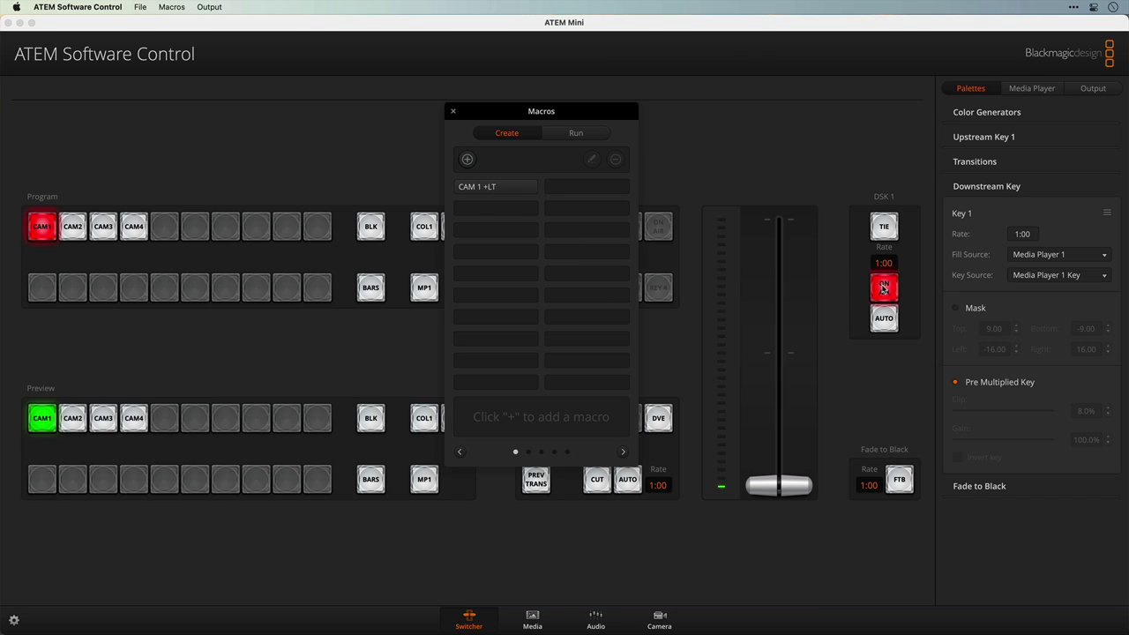
Take DSK 1 off air, cut to CAM2, then run CAM 1 +LT from the Run list
click(883, 288)
click(75, 228)
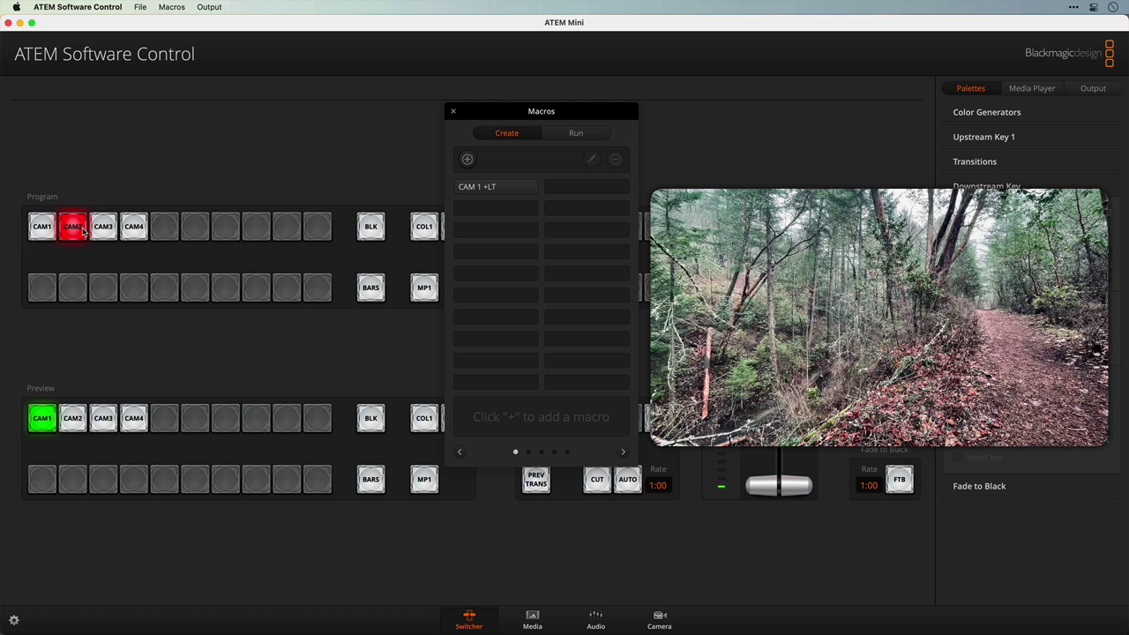
click(575, 134)
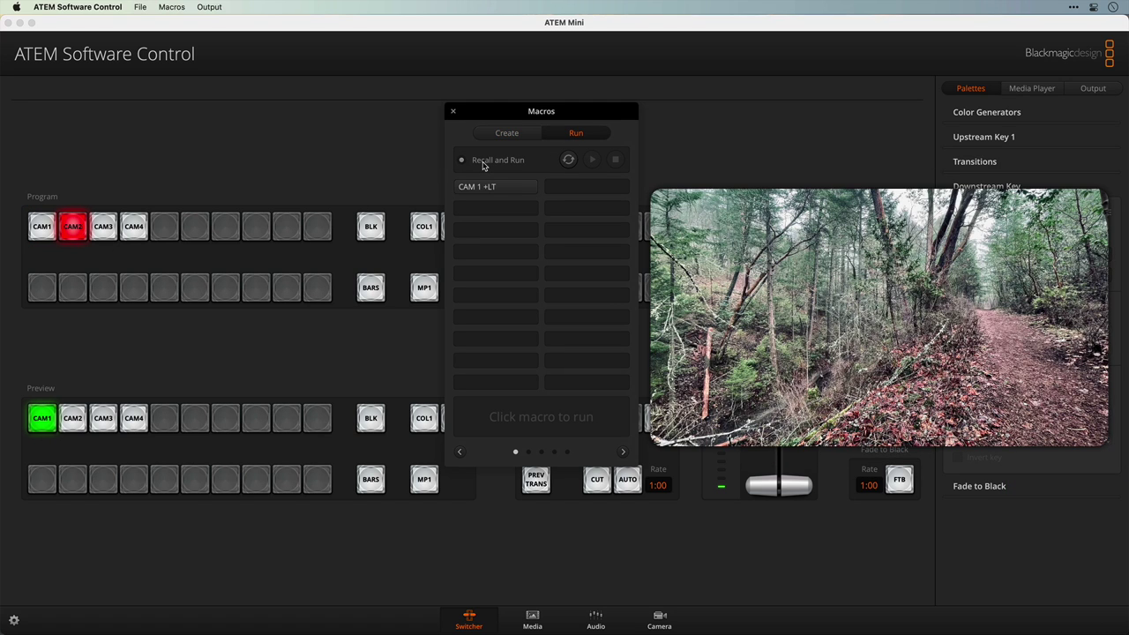
click(495, 187)
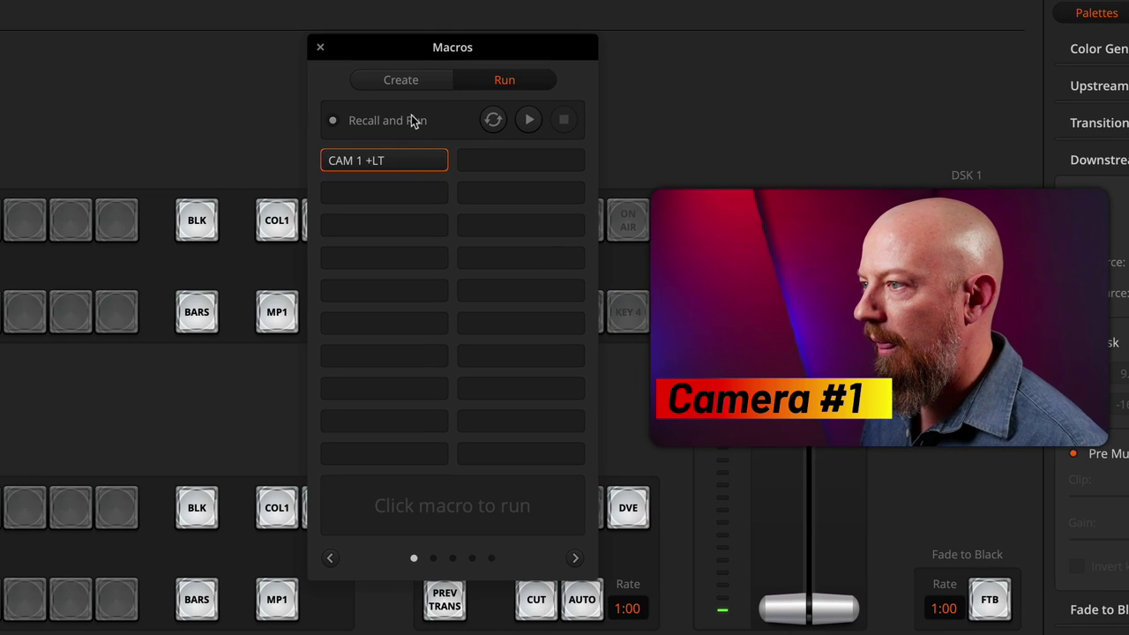
Create a new macro named CAM 2 +LT and start recording it
click(508, 134)
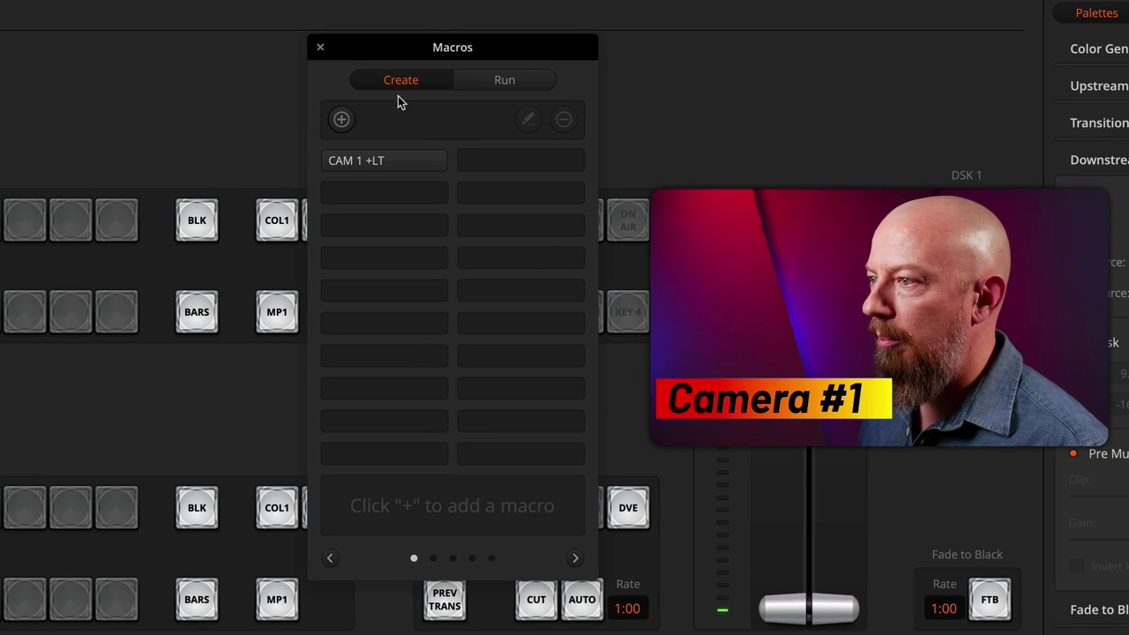
click(349, 121)
text(CA)
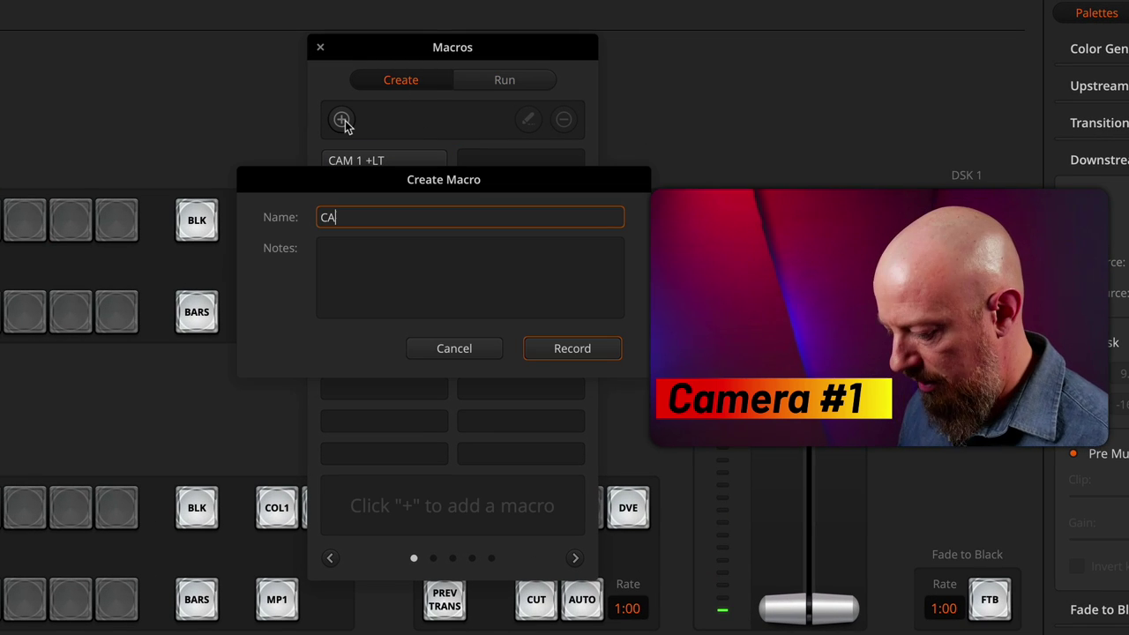
text(M 2 +LT)
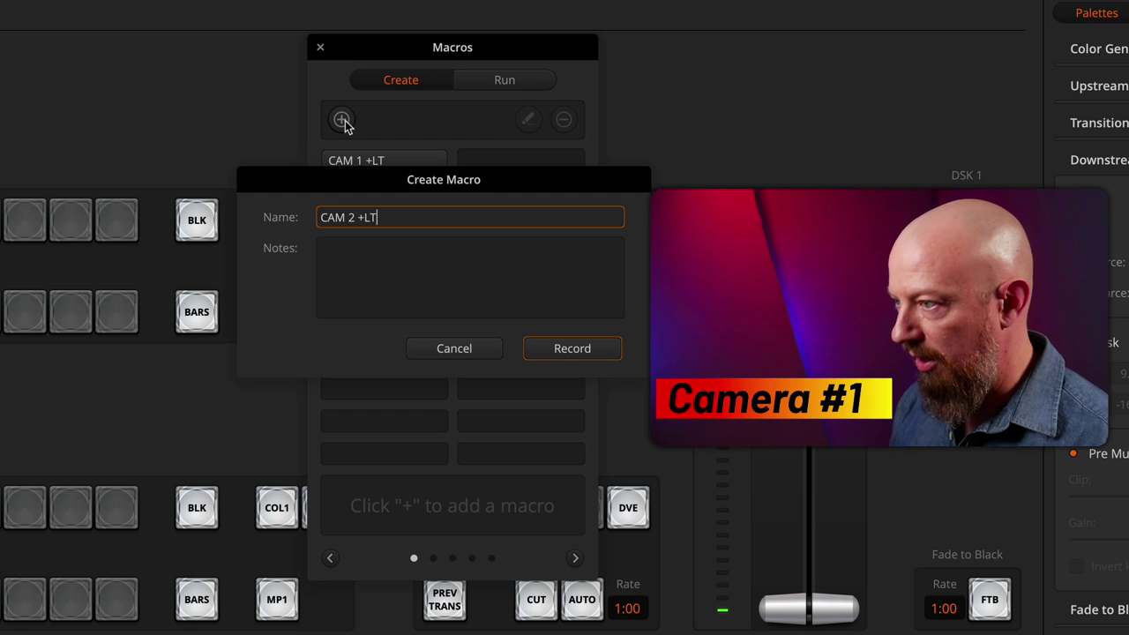
key(Return)
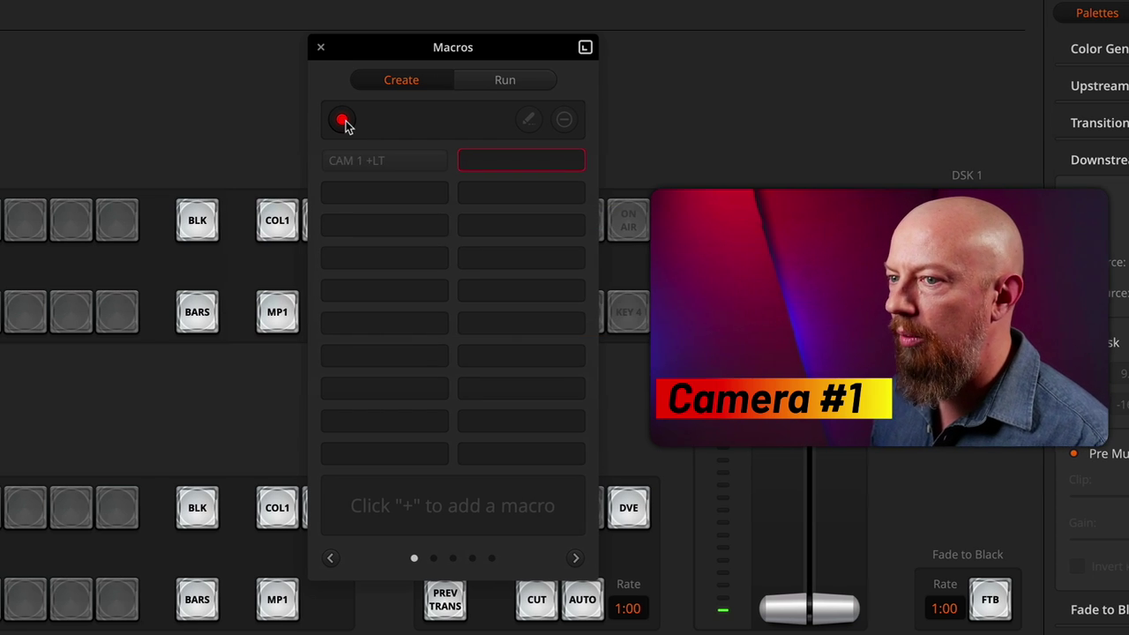
Record a cut to CAM2 and reselect DSK fill Media Player 1 and key Media Player 1 Key
click(109, 222)
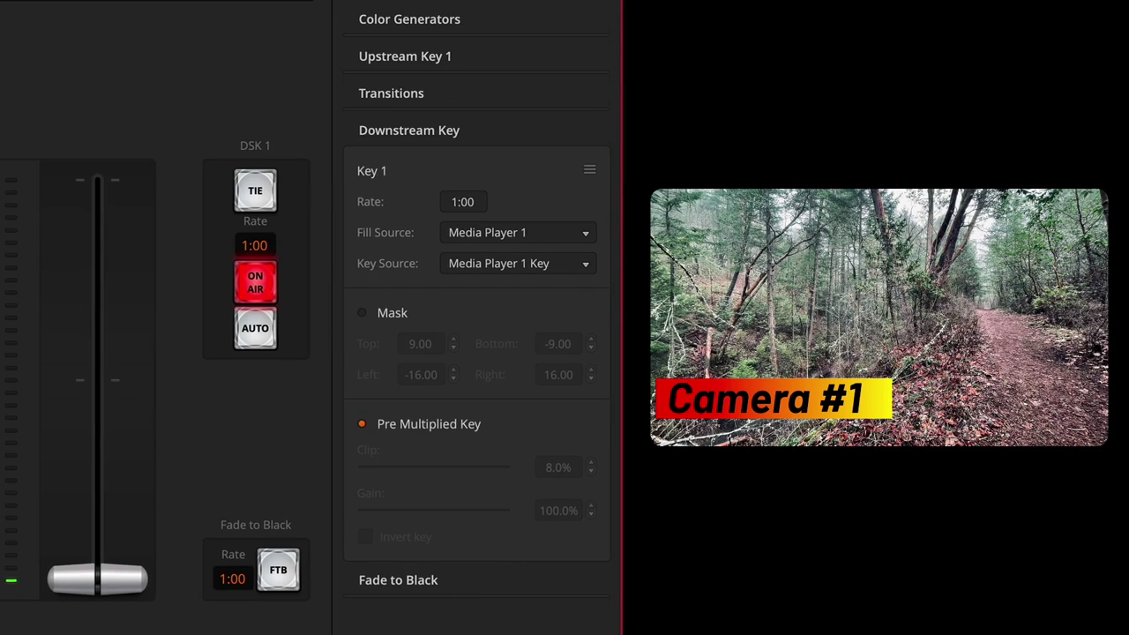
click(543, 231)
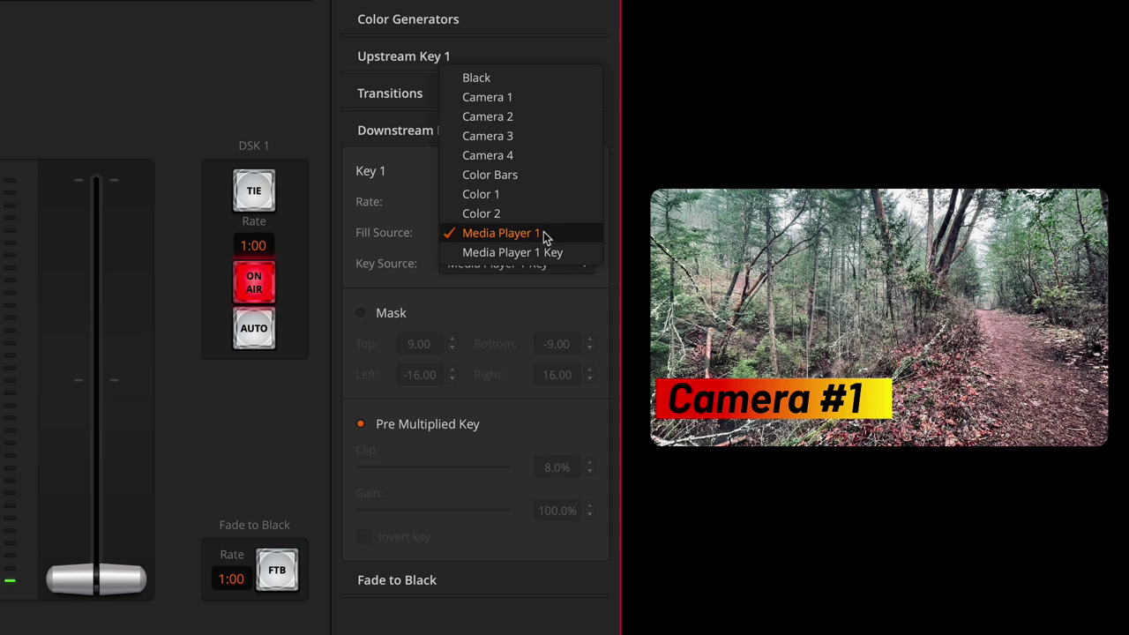
click(540, 217)
click(546, 231)
click(541, 245)
click(543, 257)
click(542, 244)
click(546, 262)
click(540, 282)
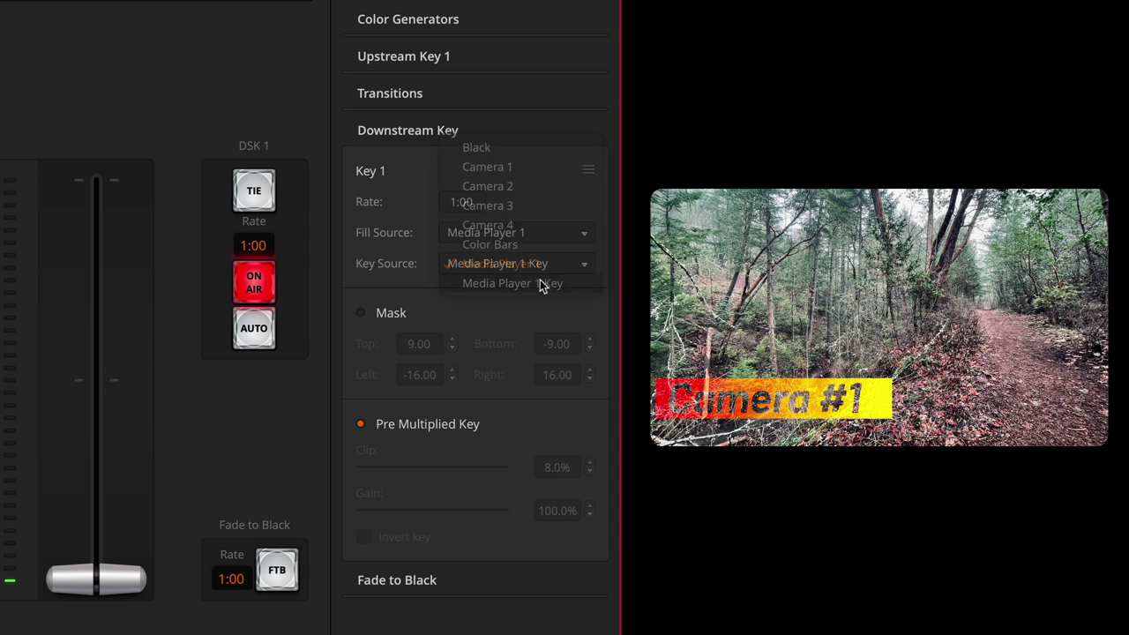
Toggle Mask and Pre Multiplied Key, then load Still 2 into the Media Player
click(382, 313)
click(380, 313)
click(408, 421)
click(409, 421)
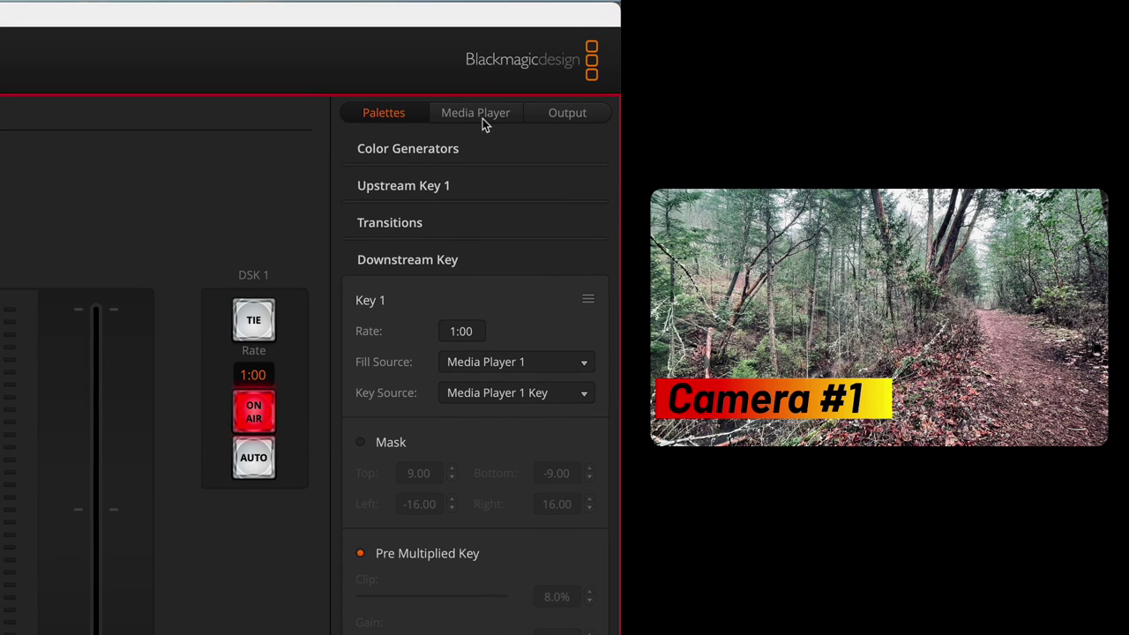
click(476, 112)
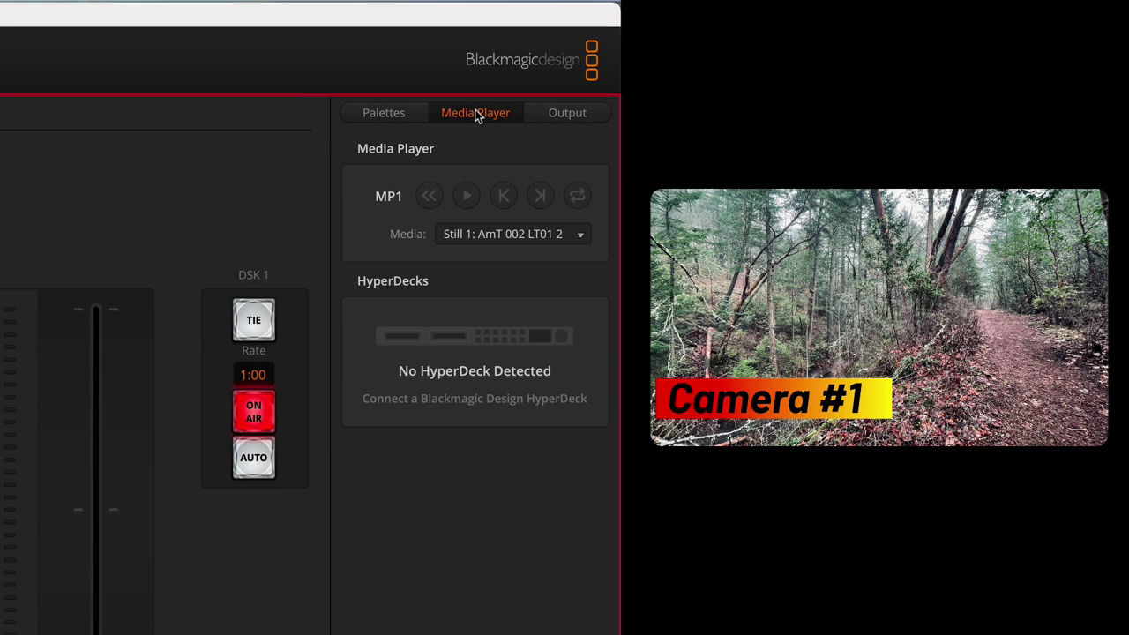
click(515, 236)
click(511, 253)
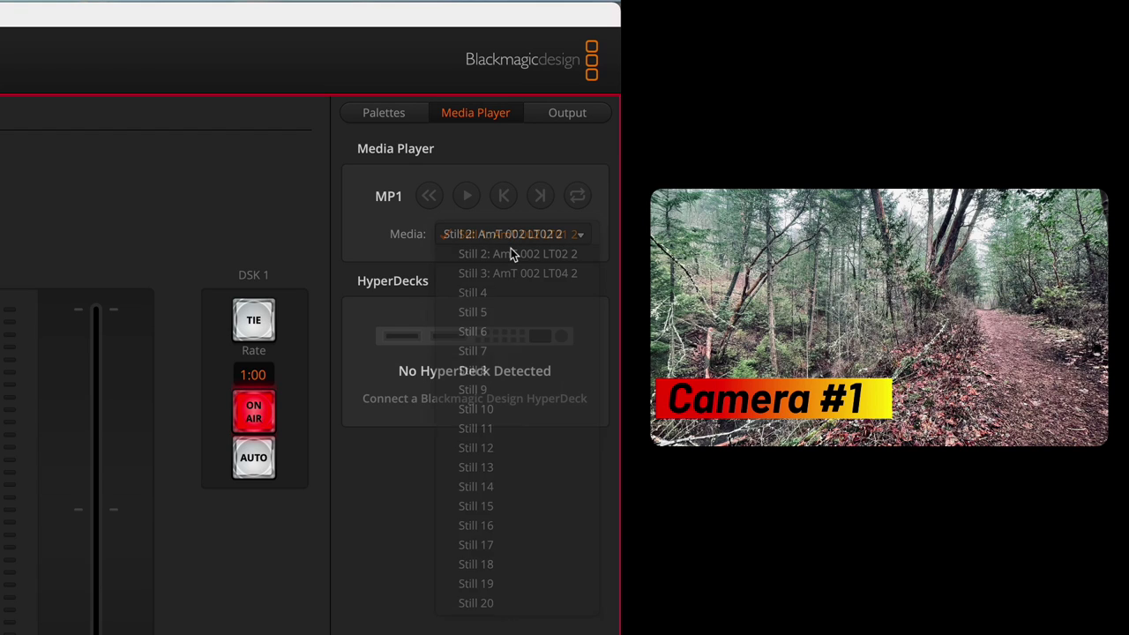
Toggle DSK 1 ON AIR off and on, stop recording, then run CAM 1 +LT
click(256, 404)
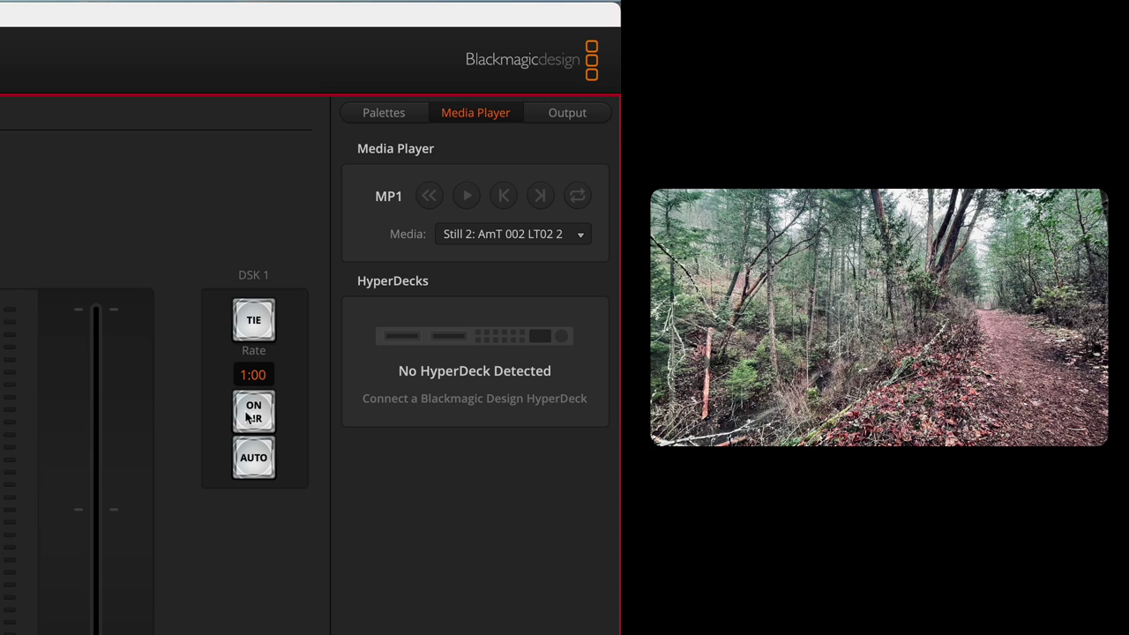
click(248, 419)
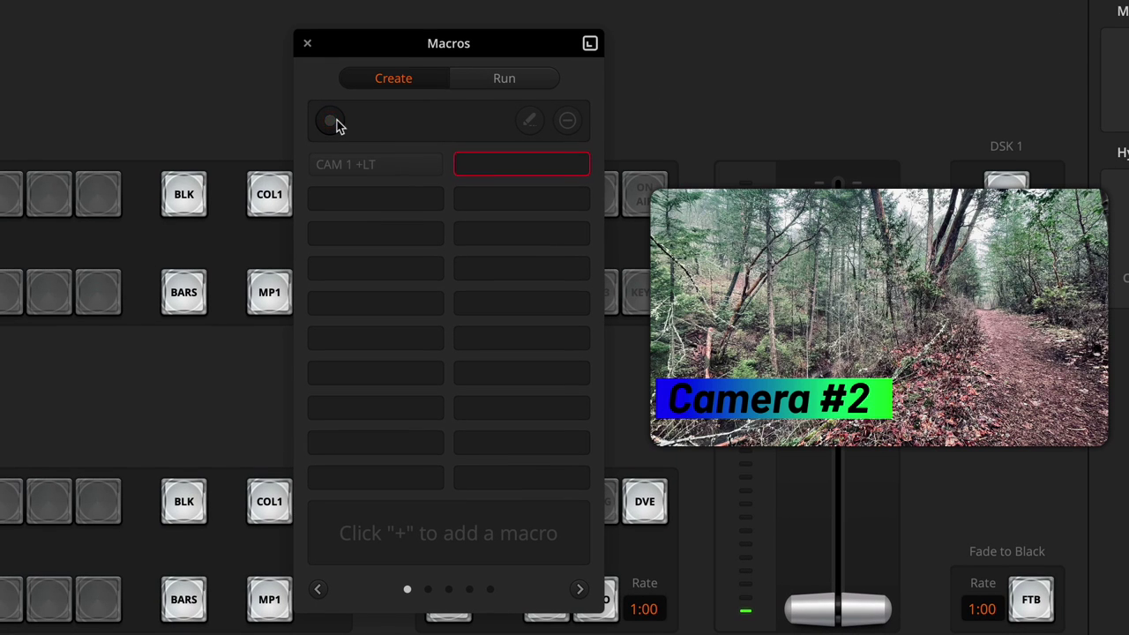
click(332, 121)
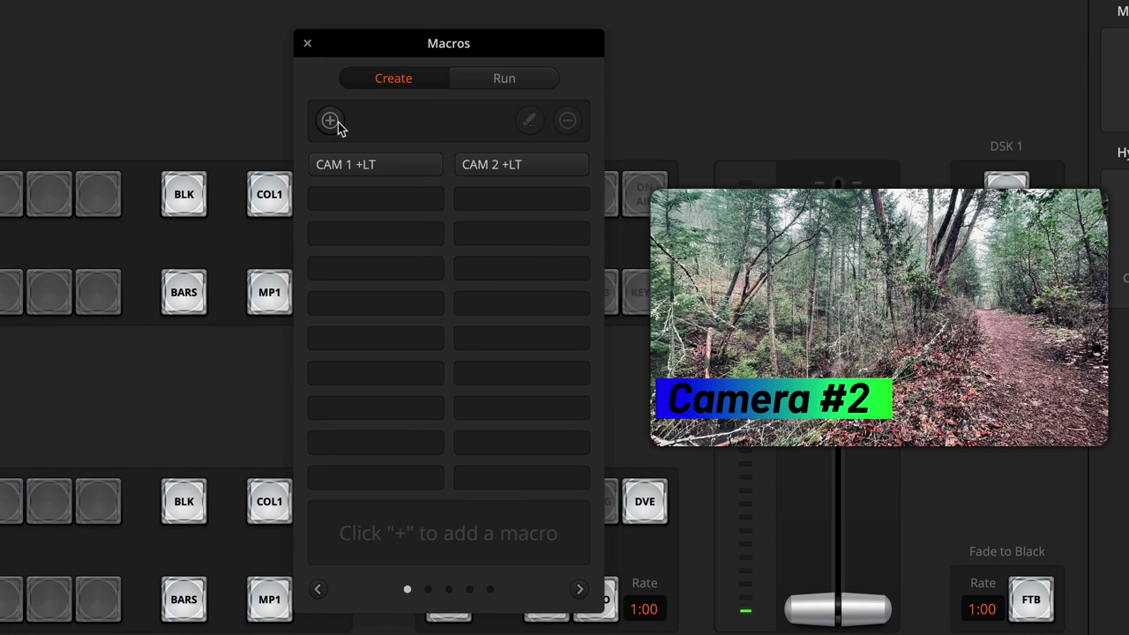
click(500, 80)
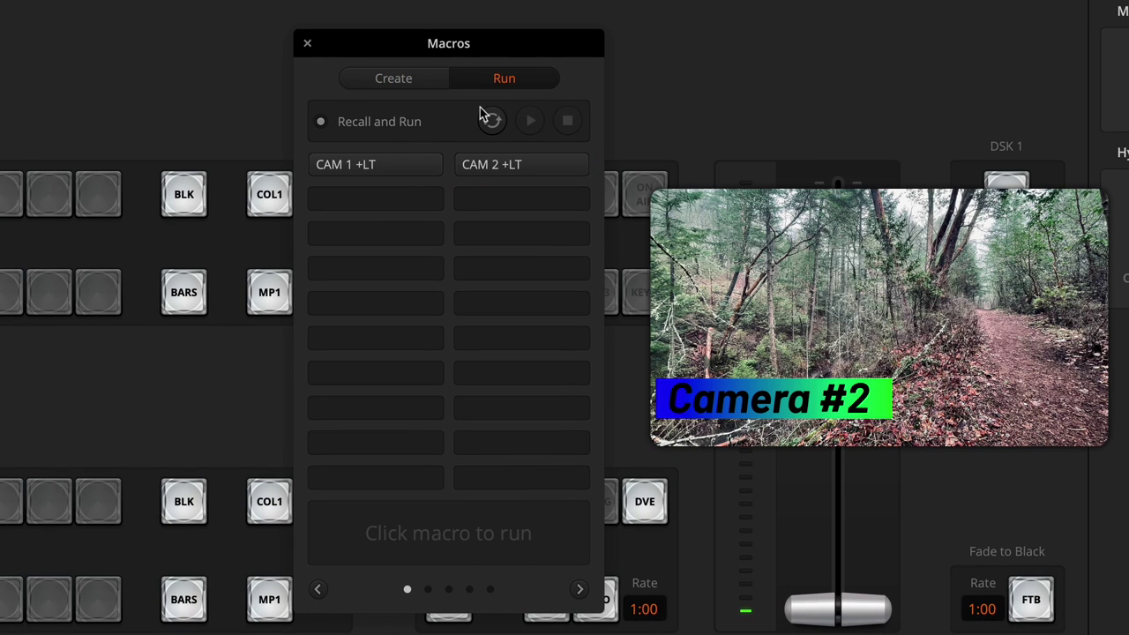
click(393, 168)
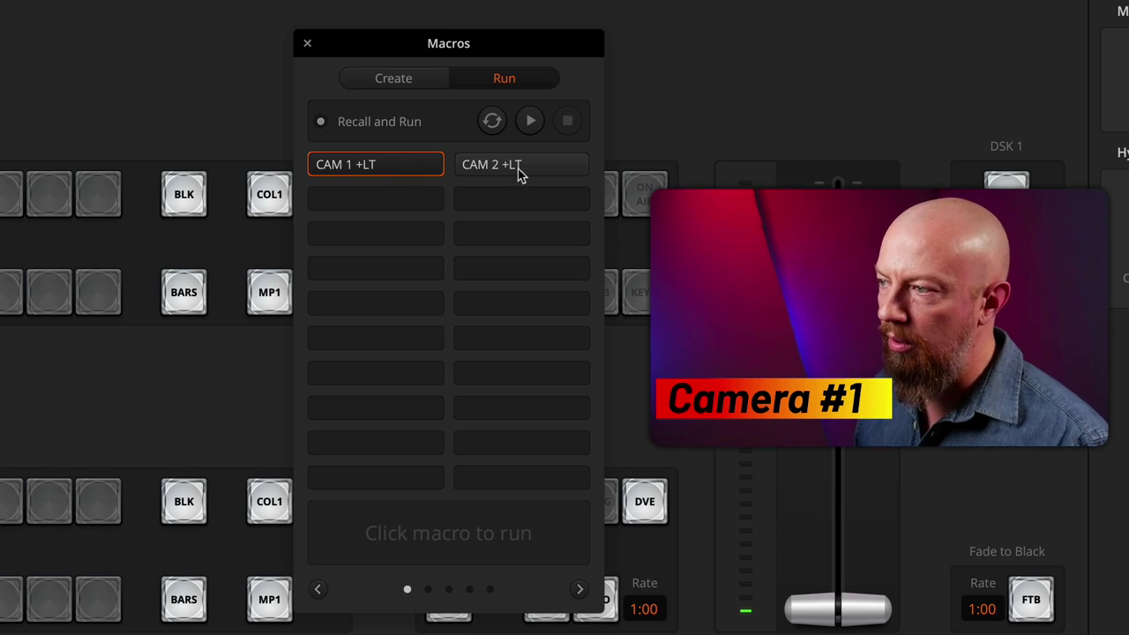